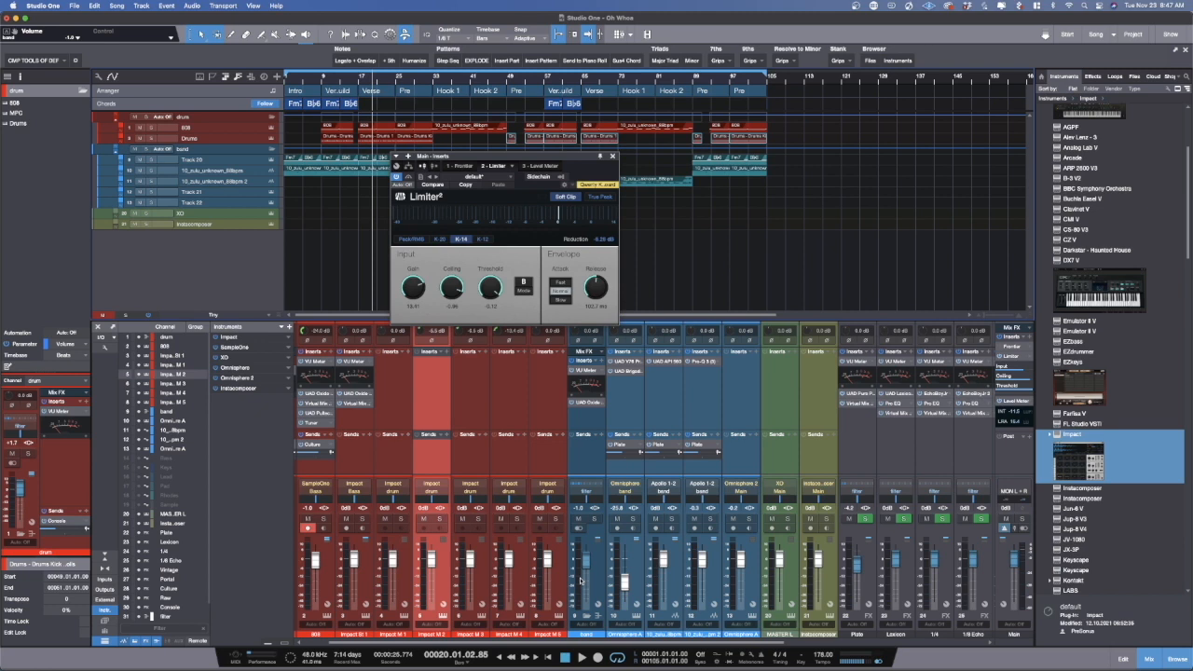
Step: Play the verse and compare the main channel's output level with the Limiter active and bypassed
key(space)
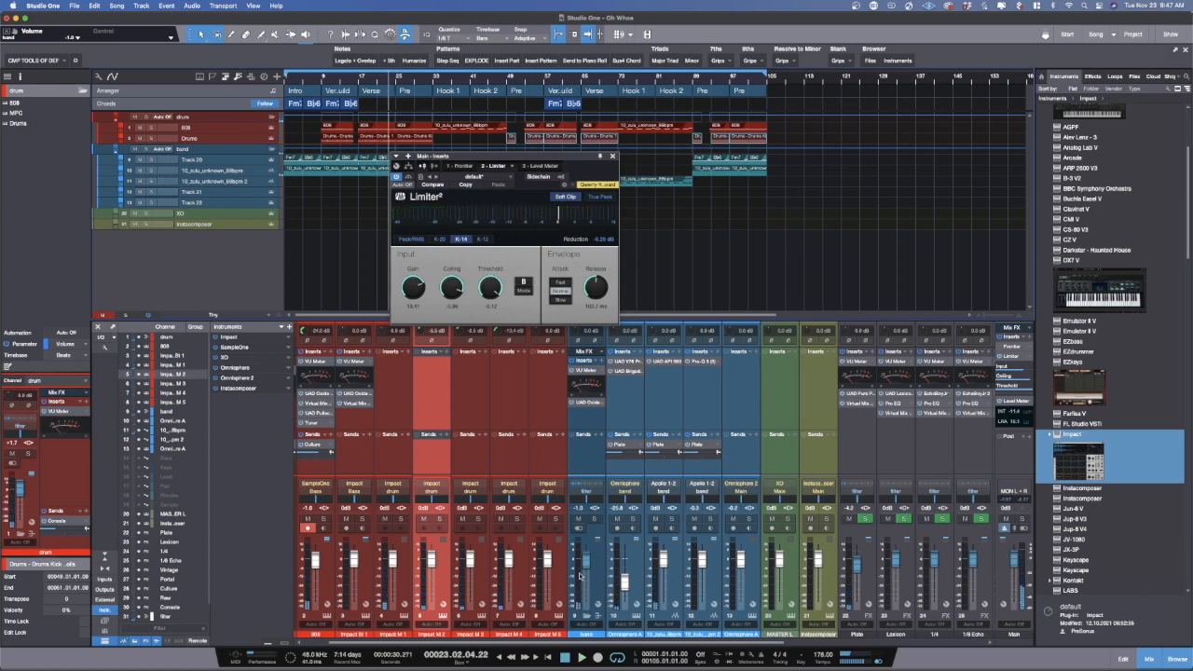
mouse_move(576, 564)
key(space)
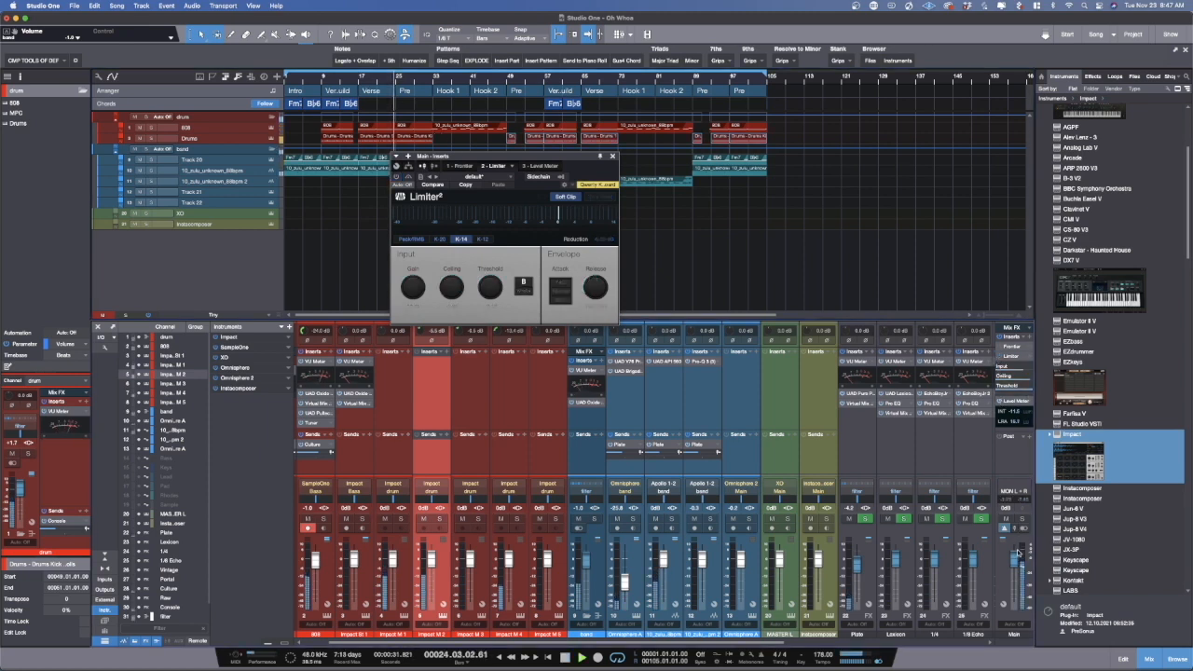
mouse_move(1024, 563)
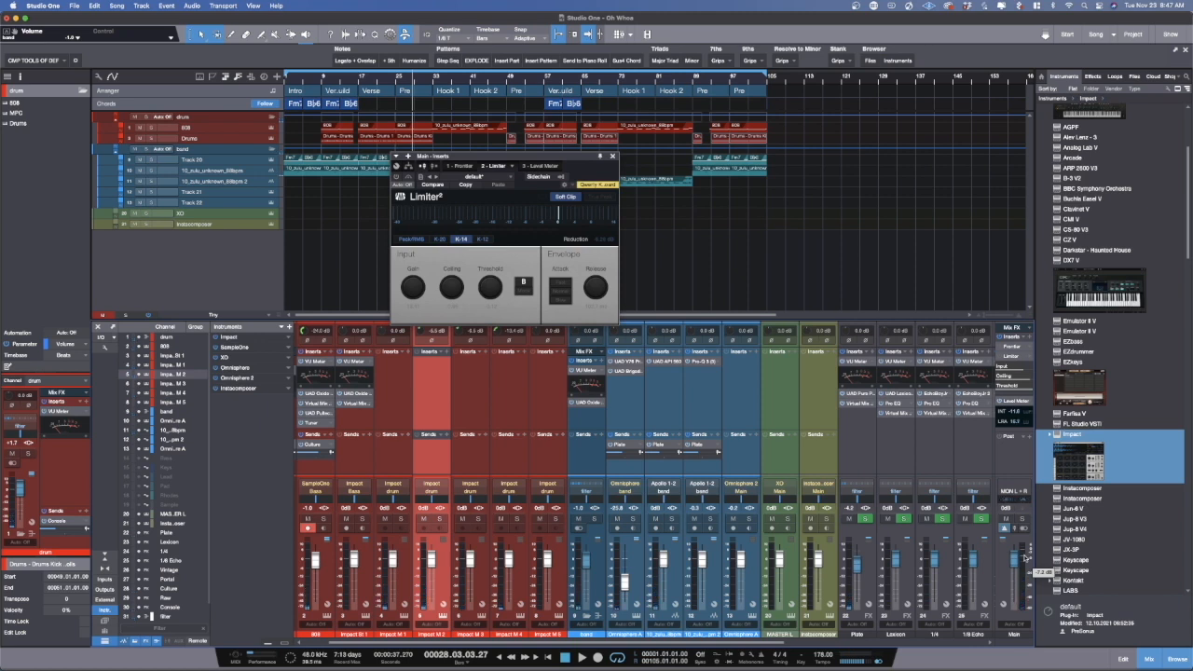
double_click(1014, 358)
double_click(1014, 358)
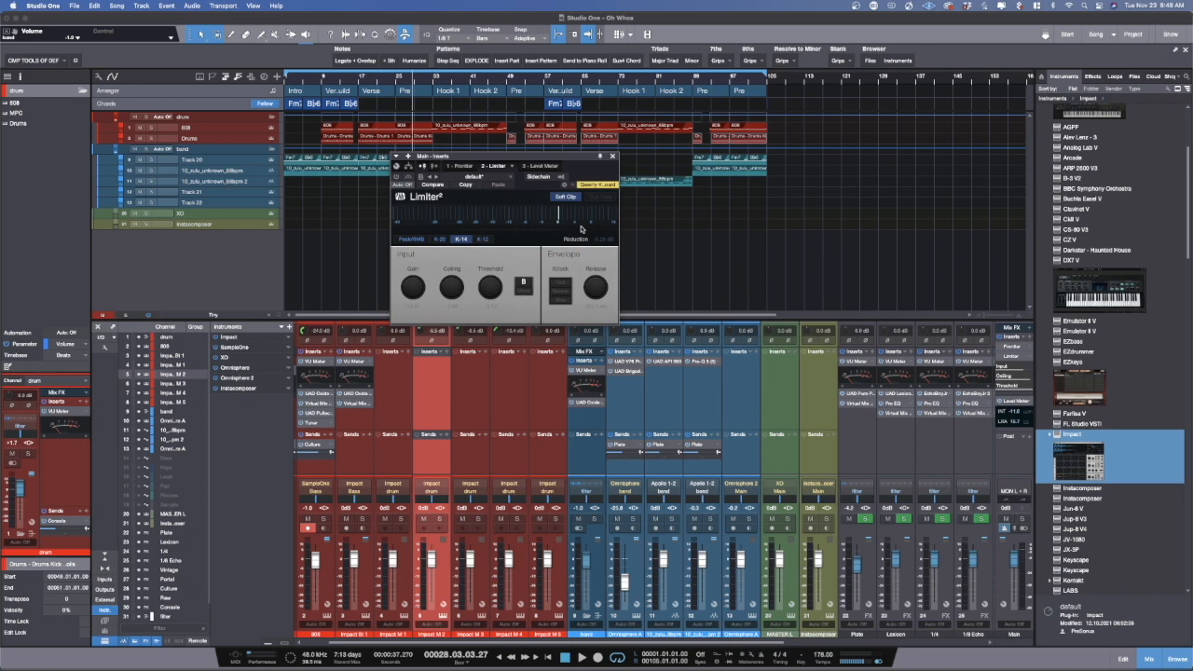
Step: Try the Limiter's Soft Clip switch and compare its Peak/RMS and K-14 metering
click(570, 198)
click(564, 197)
click(411, 240)
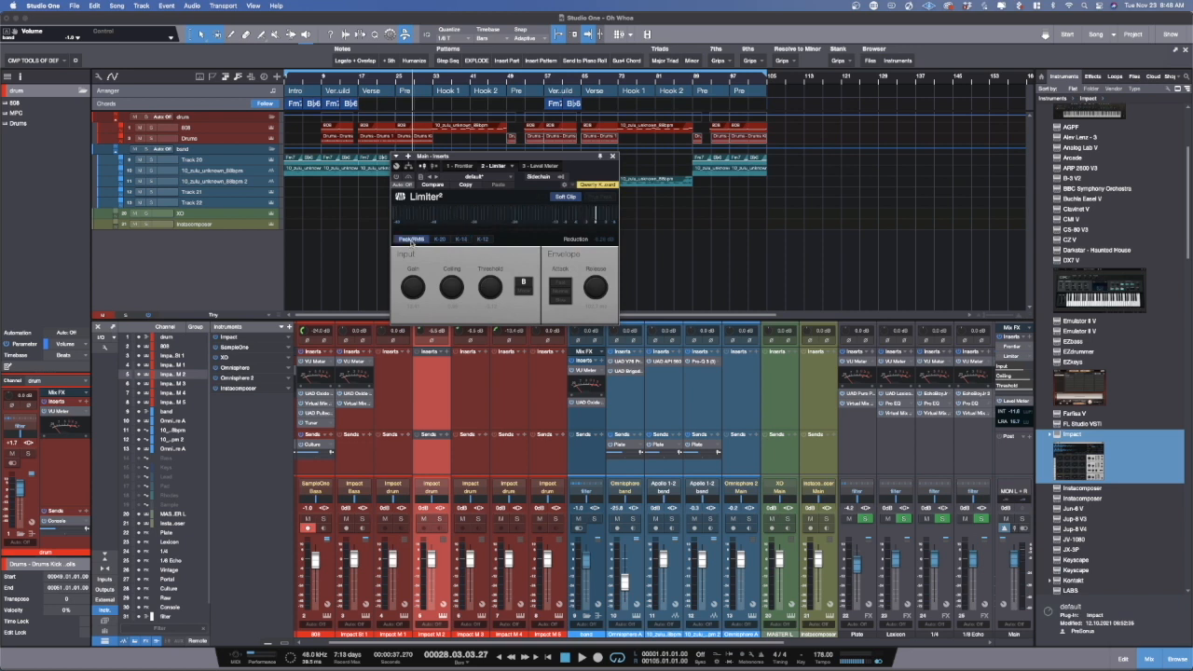
click(574, 197)
click(565, 198)
click(458, 239)
Step: Re-enable the Limiter with Peak/RMS metering and reset its input gain to 0 dB
click(397, 177)
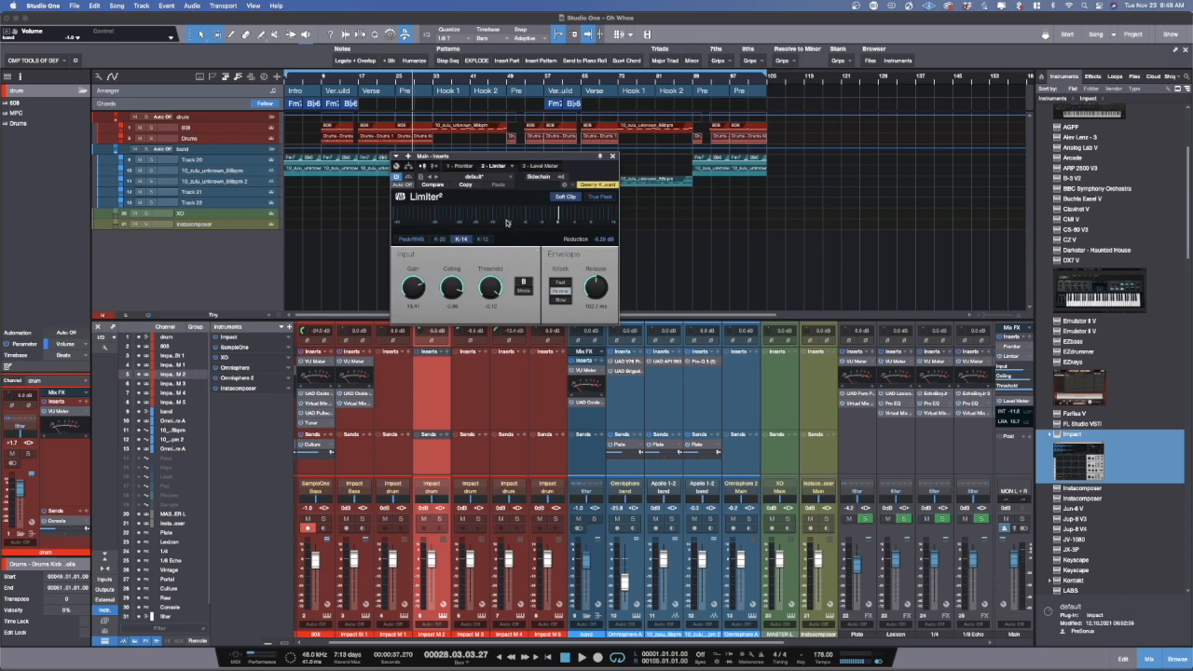
click(412, 239)
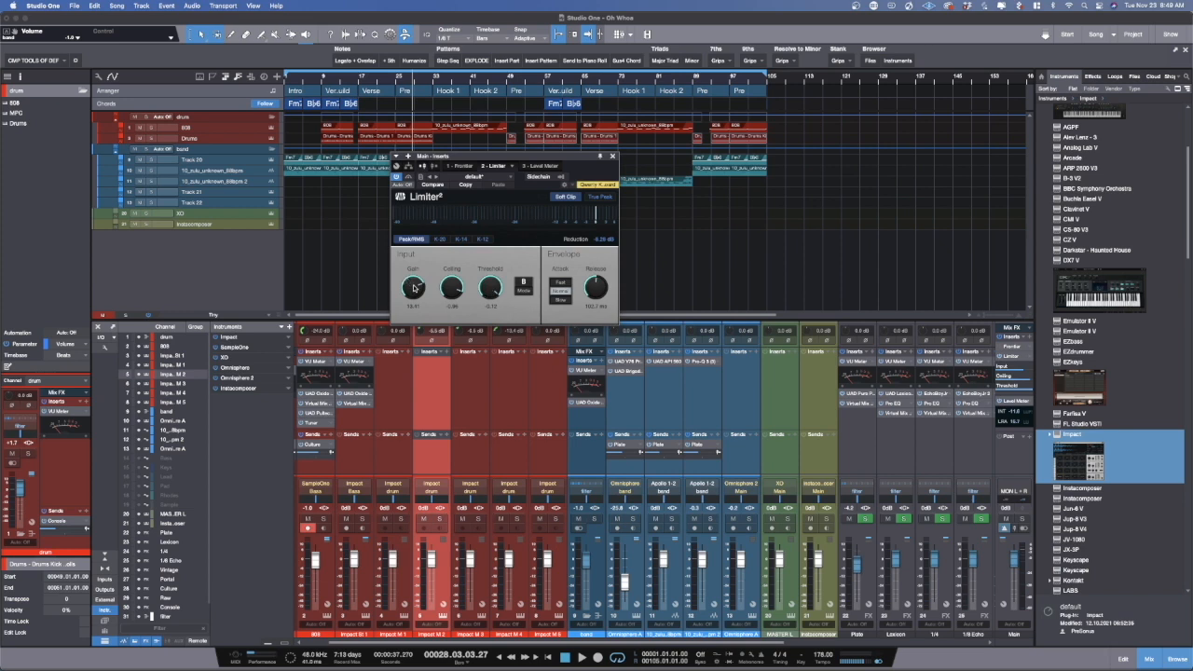
drag(413, 289, 411, 335)
Step: Set a loop range starting at the verse and raise the Limiter's input gain to about 14.31 dB during playback, closing the plug-in when finished
drag(361, 72, 395, 82)
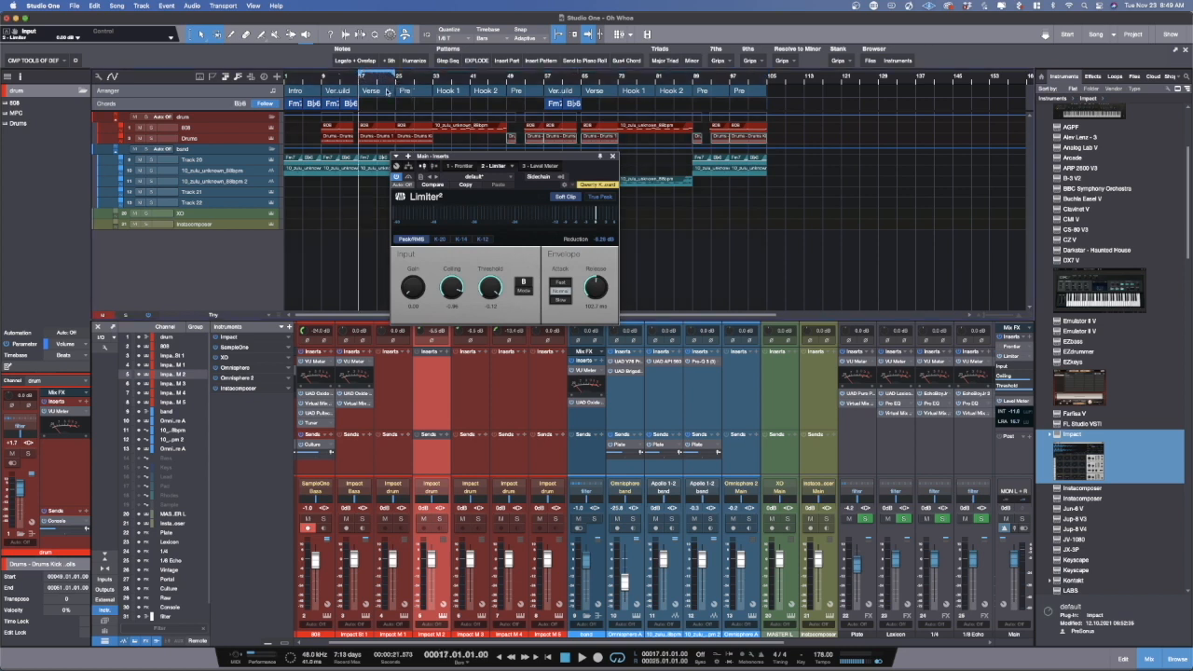
key(space)
drag(424, 287, 419, 225)
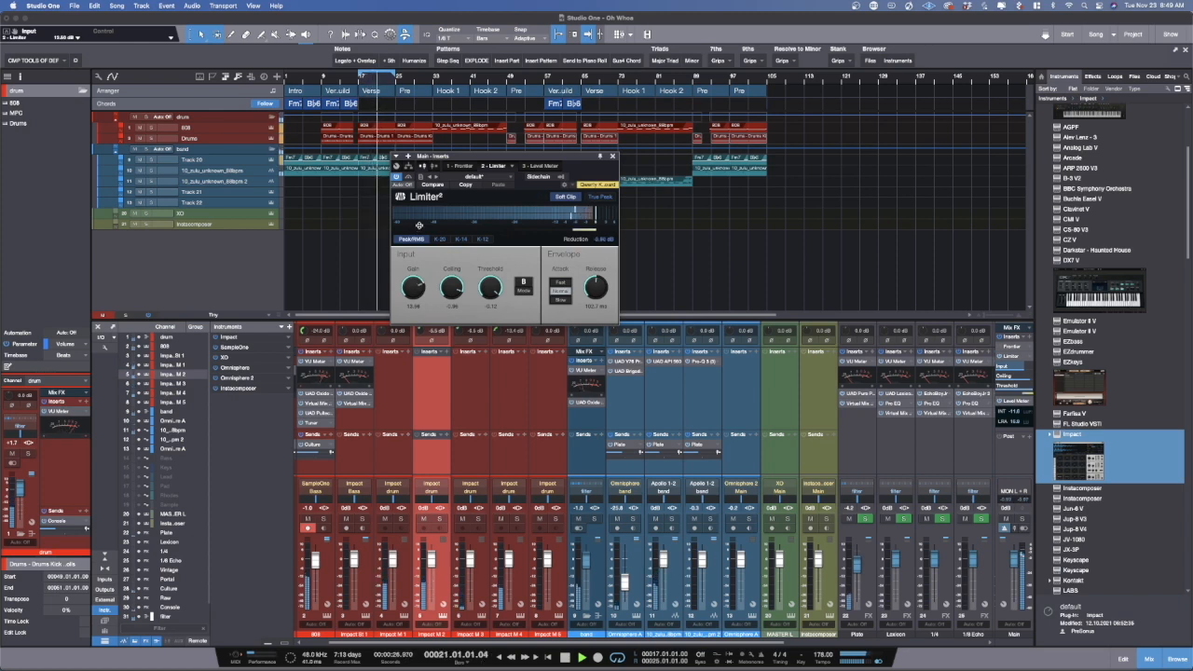
drag(419, 226, 420, 223)
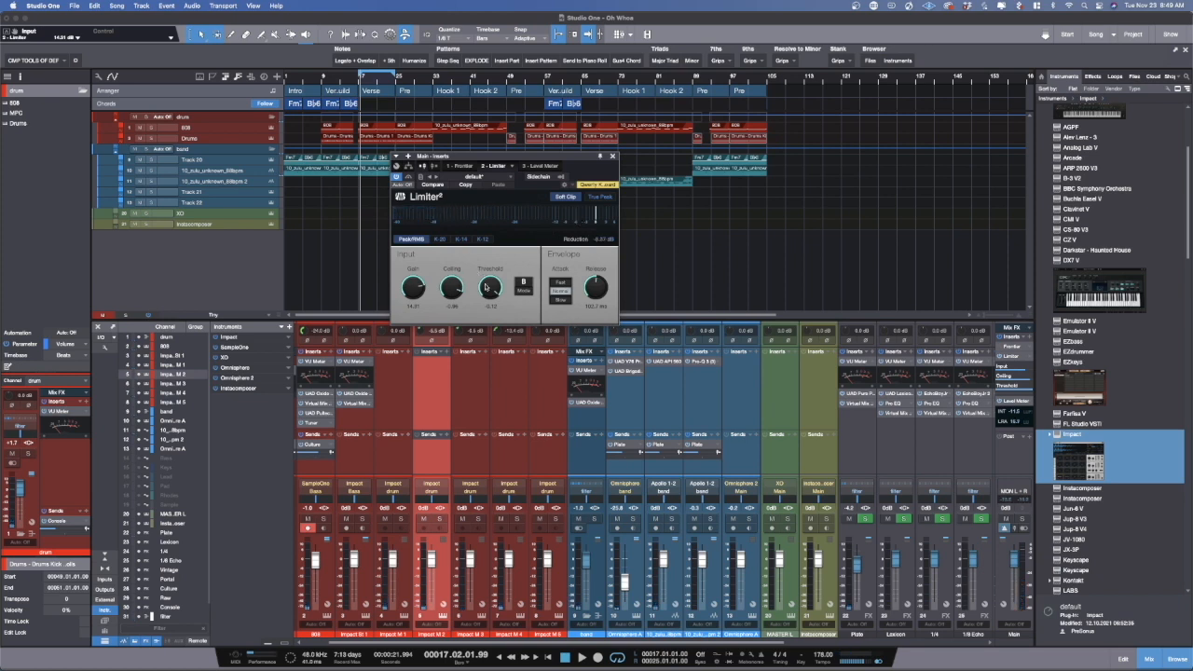
key(space)
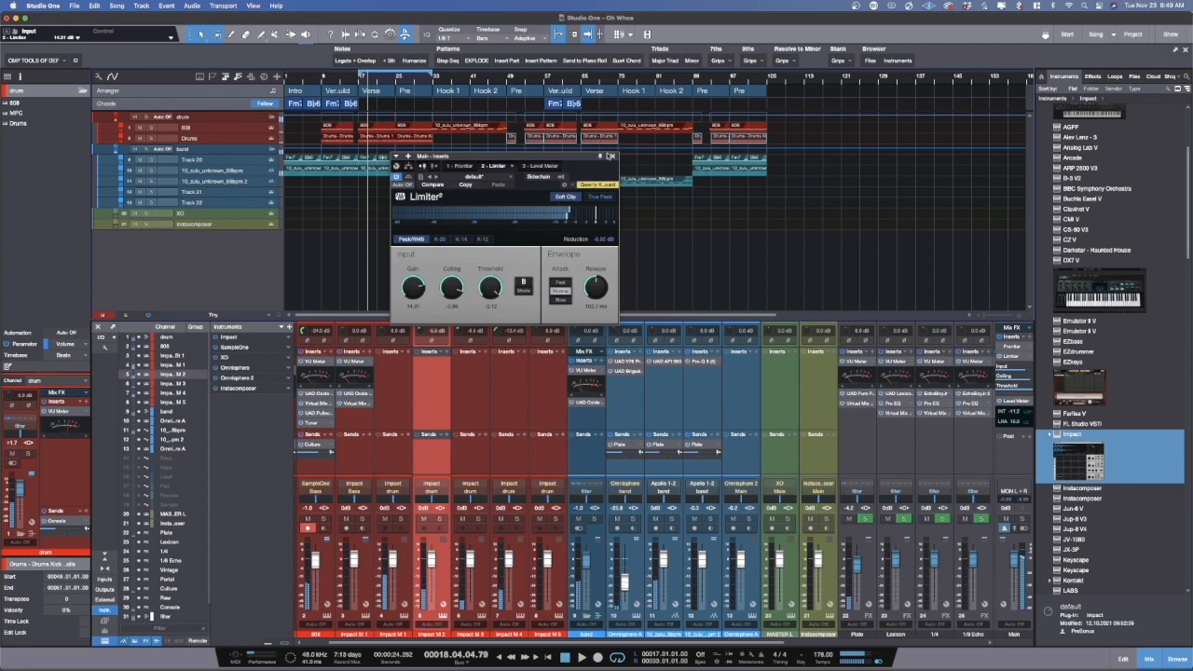
click(611, 156)
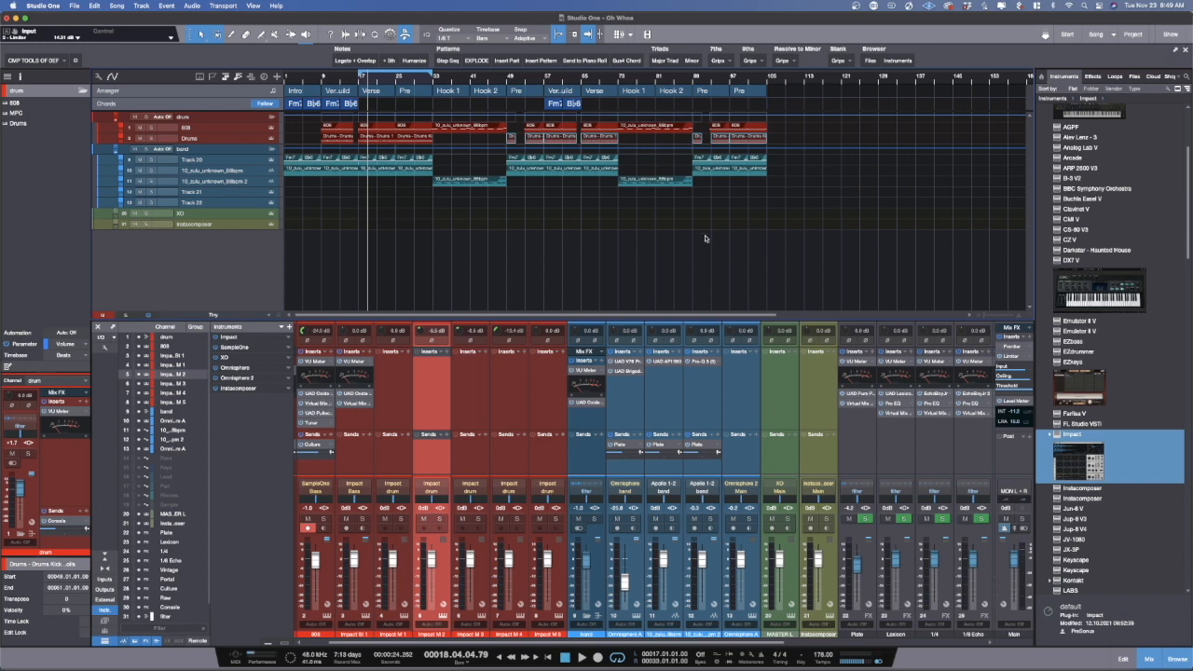
Step: Open the main channel's Frontier limiter, turn down its output volume and try its Soft Clip switch
click(1004, 347)
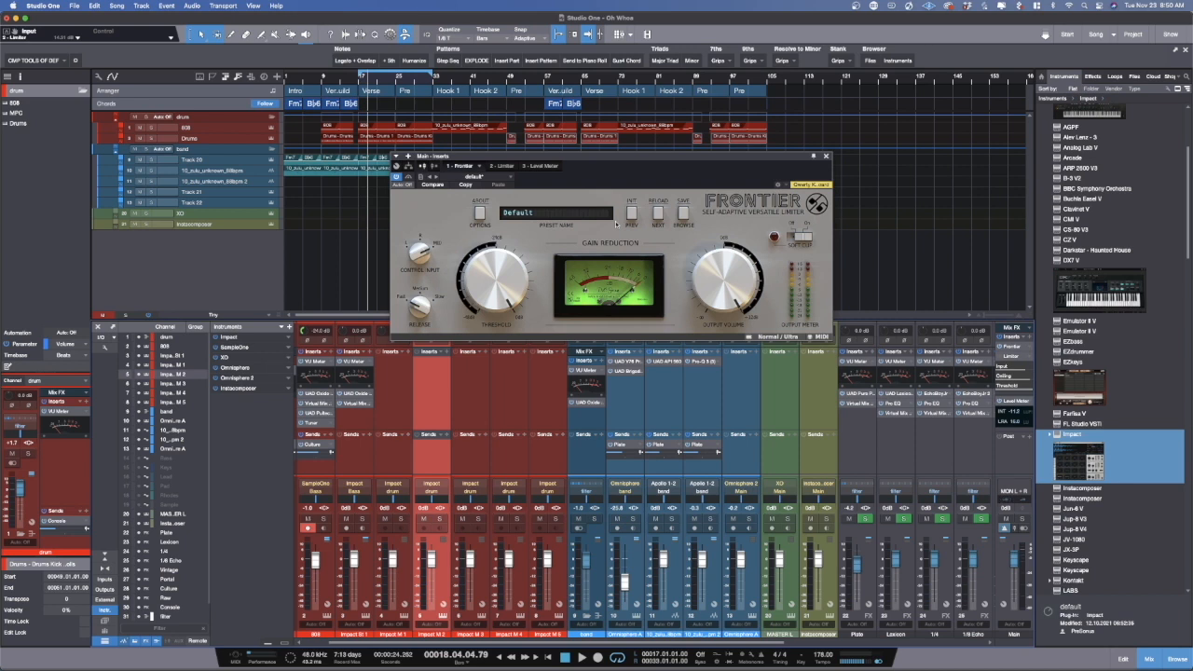
mouse_move(505, 273)
mouse_down()
mouse_move(498, 416)
mouse_move(514, 269)
mouse_up()
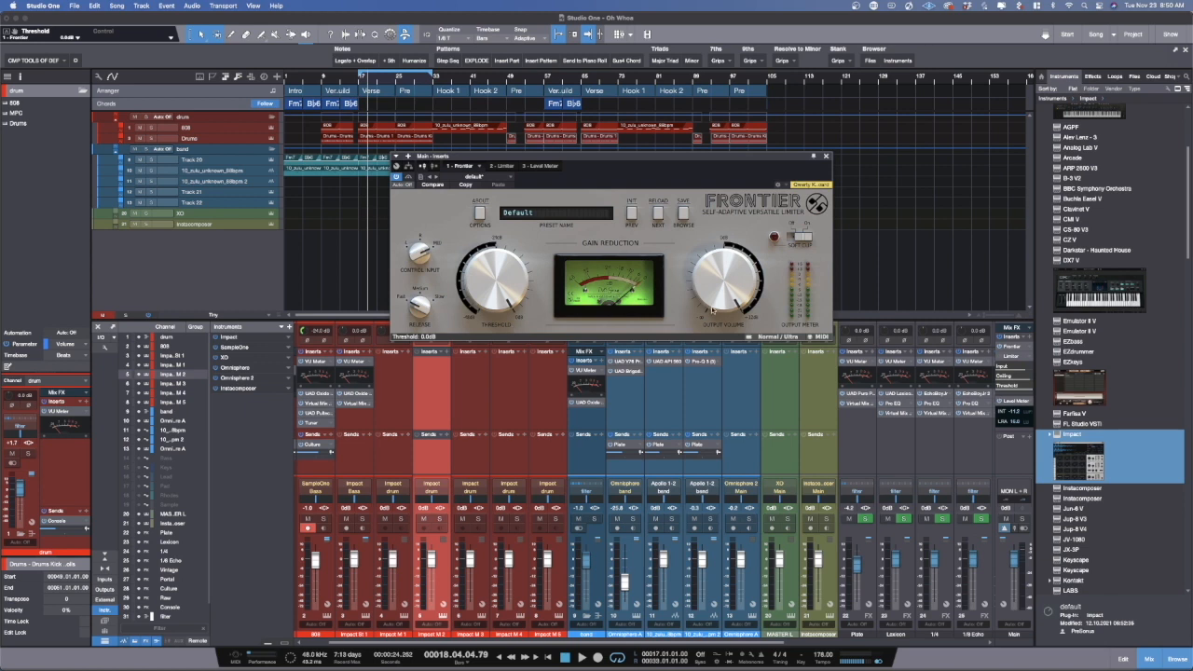
drag(732, 338, 733, 334)
click(810, 242)
click(810, 241)
Step: Play from the verse start, set Frontier's output volume to +10.0 dB and reset the main channel's clip indicator
click(362, 80)
key(space)
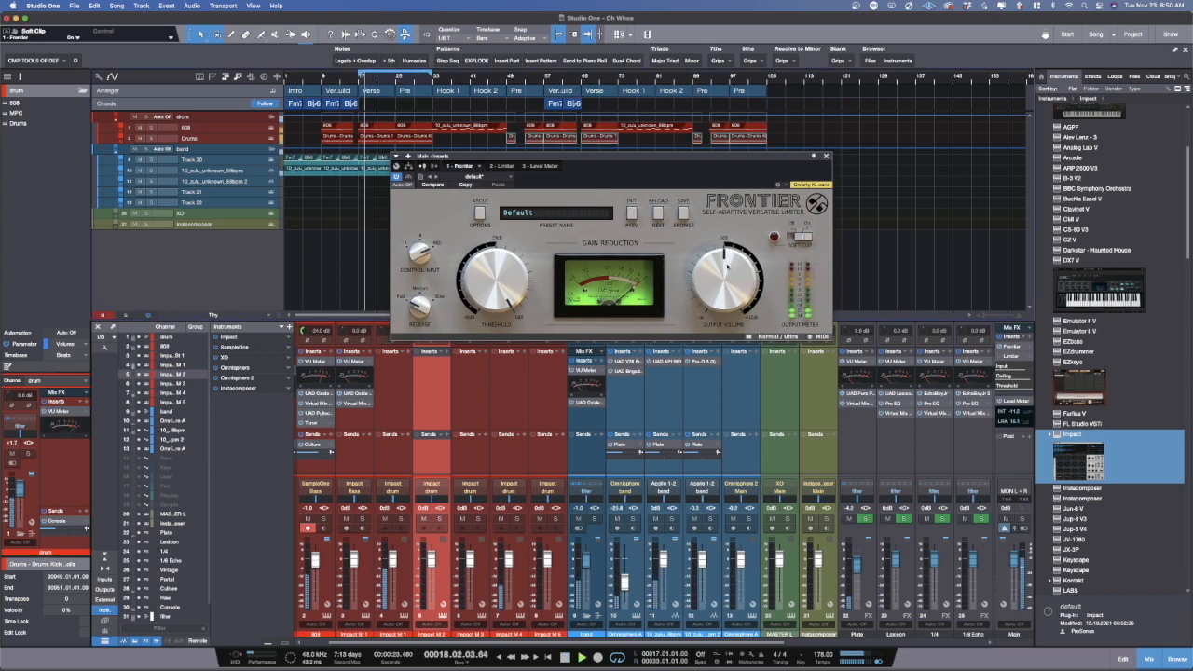
scroll(725, 262, up, 2)
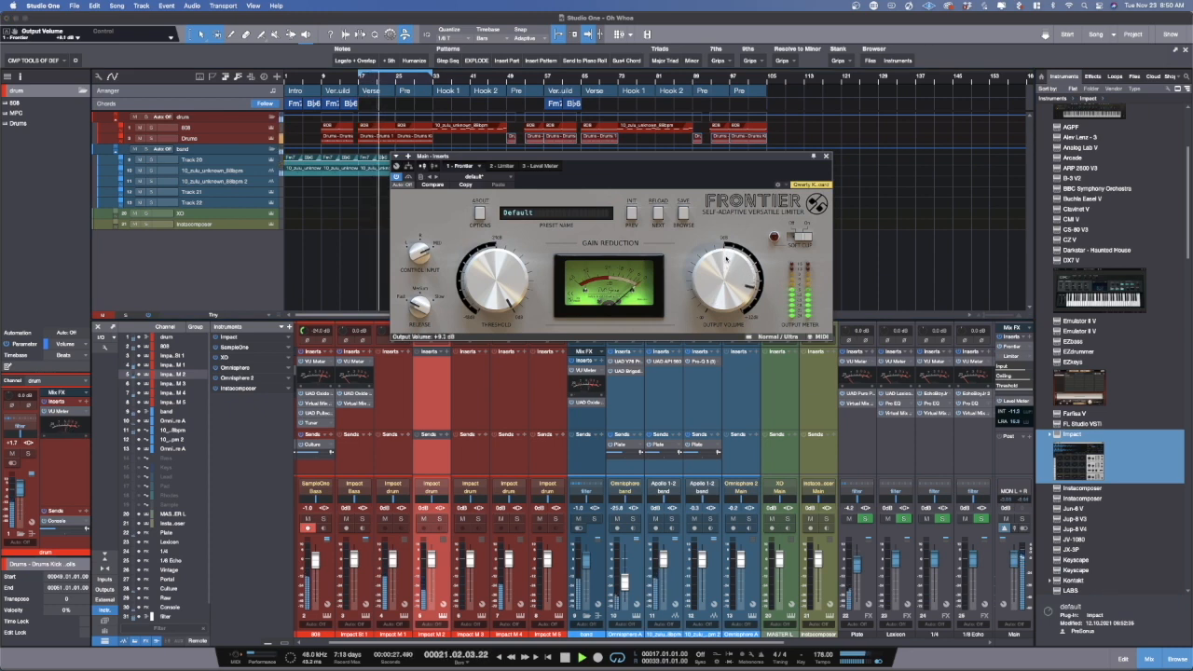
scroll(725, 260, up, 2)
scroll(726, 257, up, 1)
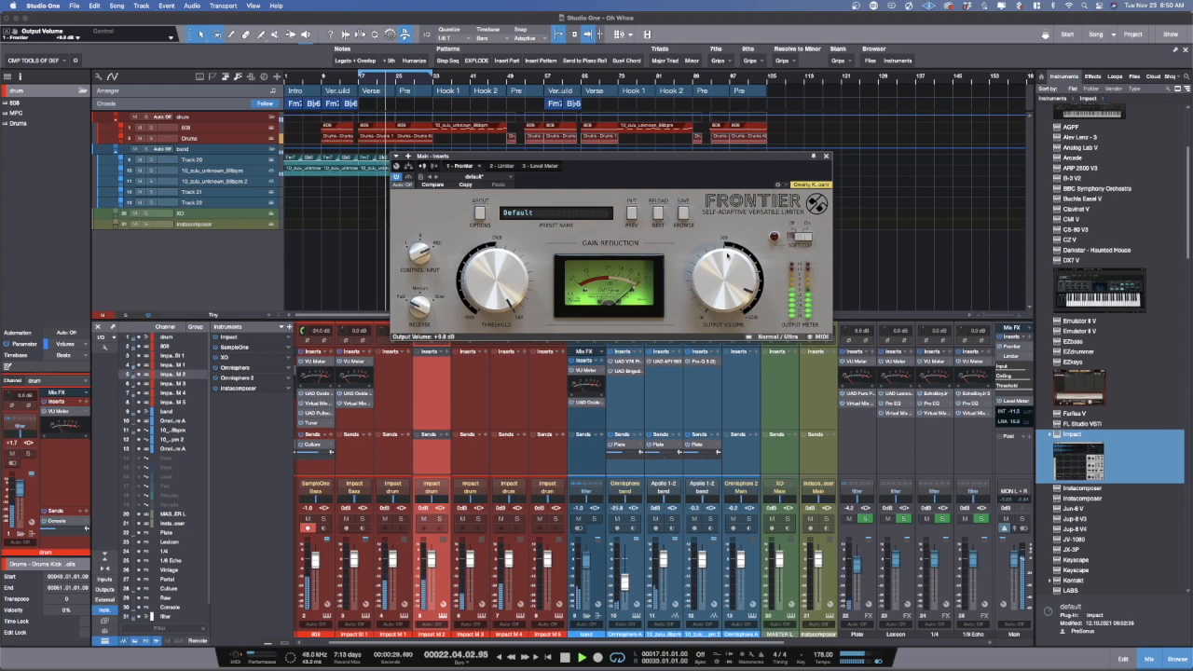
scroll(728, 253, up, 2)
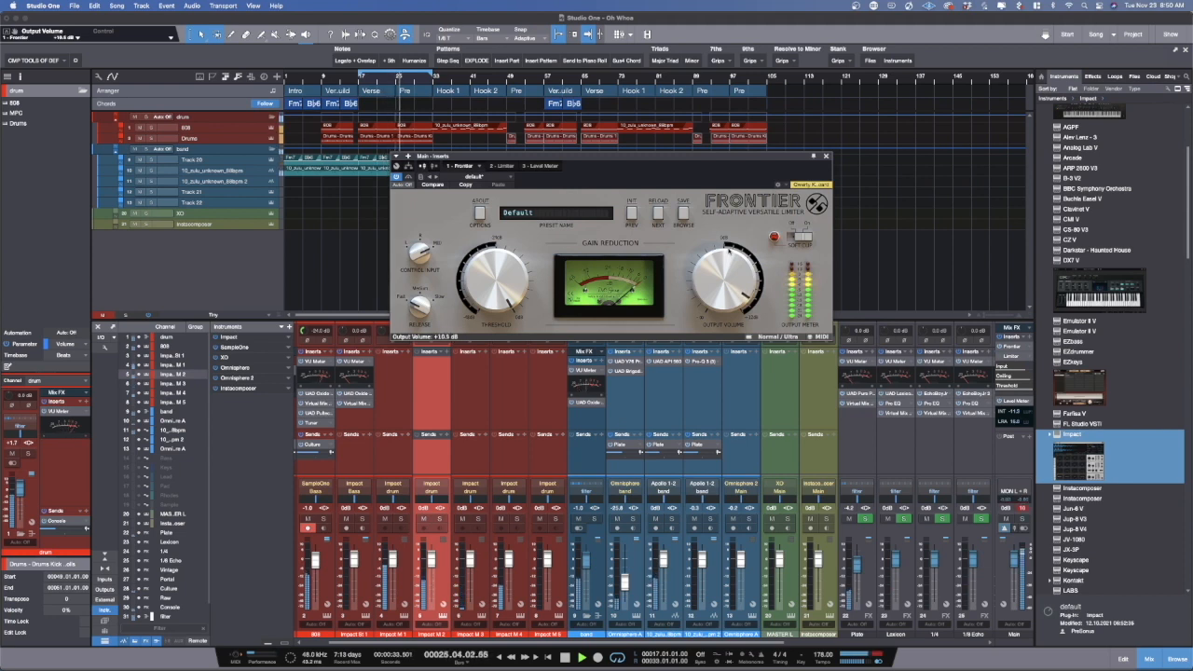
scroll(729, 252, down, 1)
scroll(729, 253, down, 1)
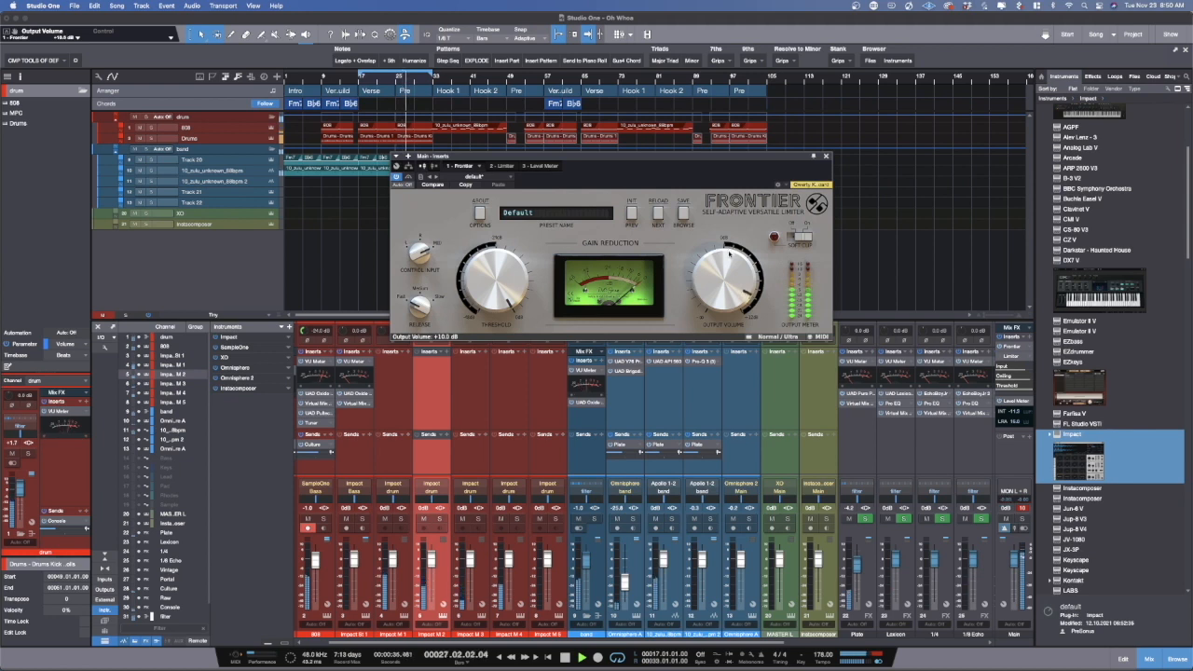
click(1023, 508)
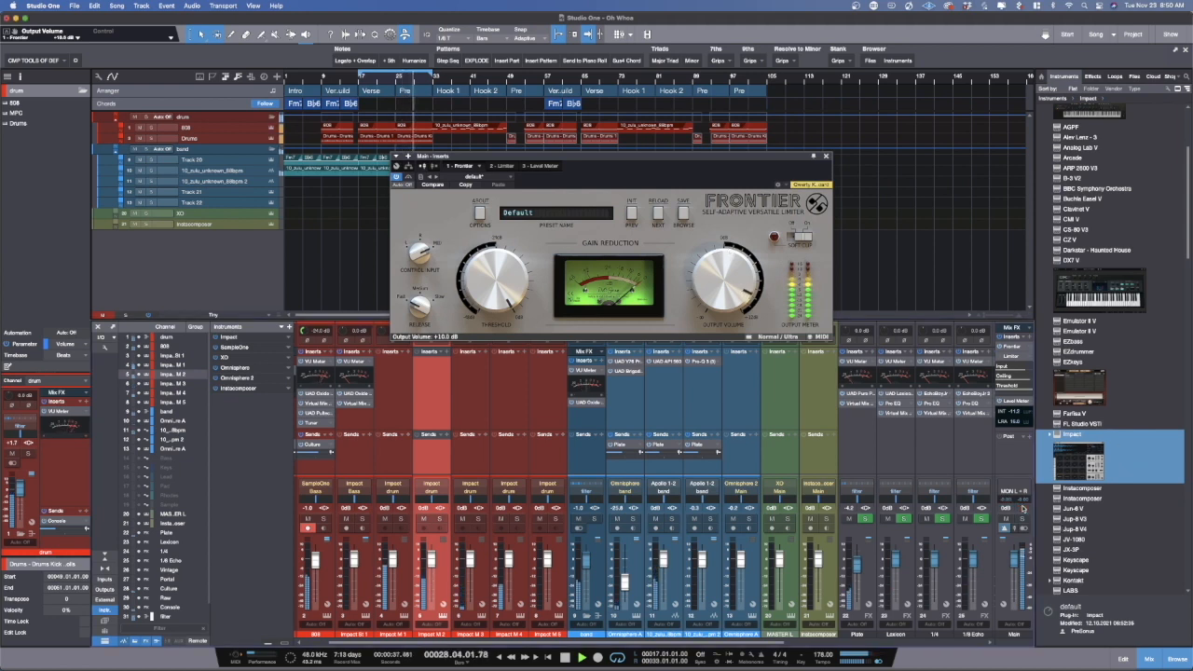